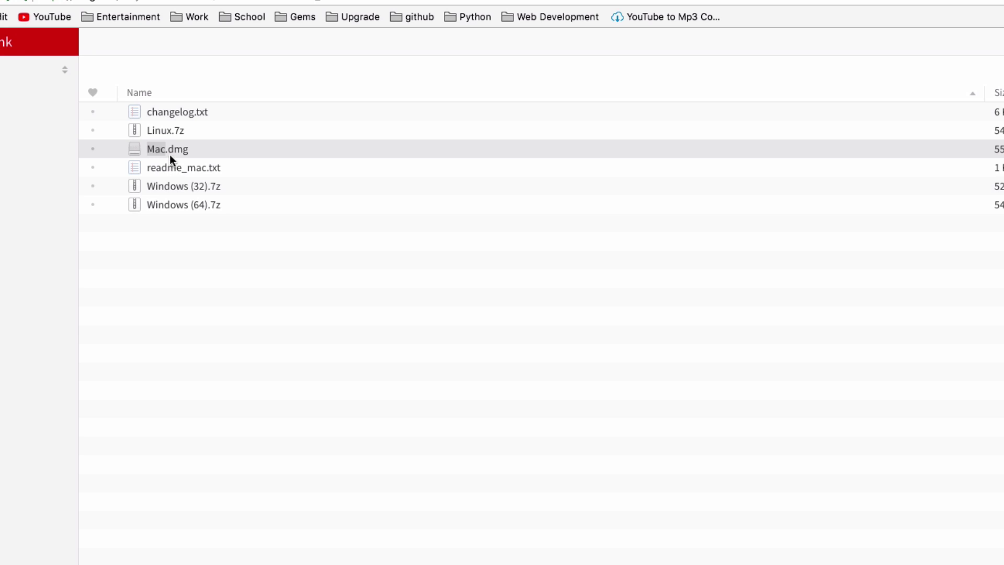
- Show the download options for Mac.dmg in the shared folder
{"action": "right_click", "coordinate": [172, 147]}
{"action": "right_click", "coordinate": [159, 148]}
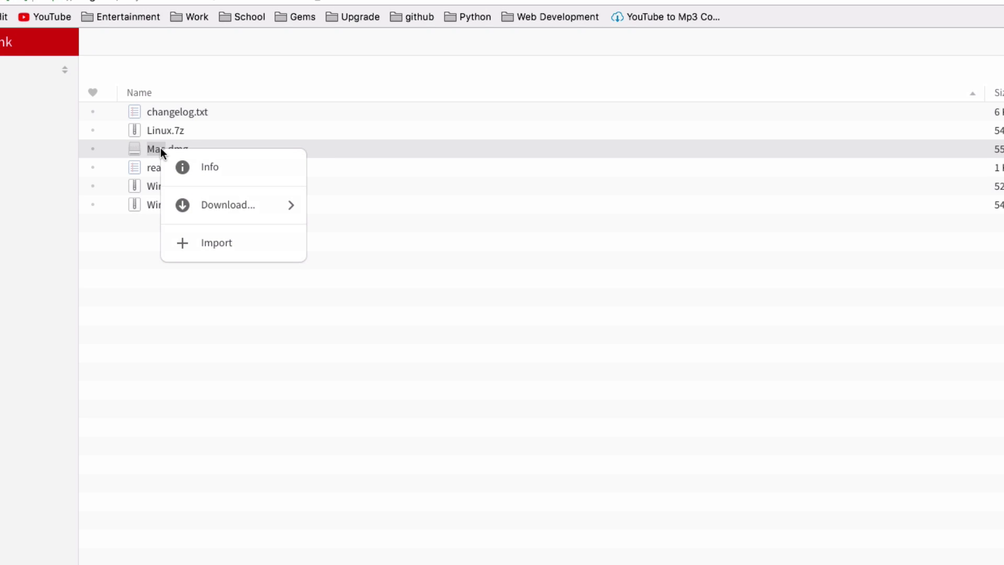
{"action": "mouse_move", "coordinate": [218, 205]}
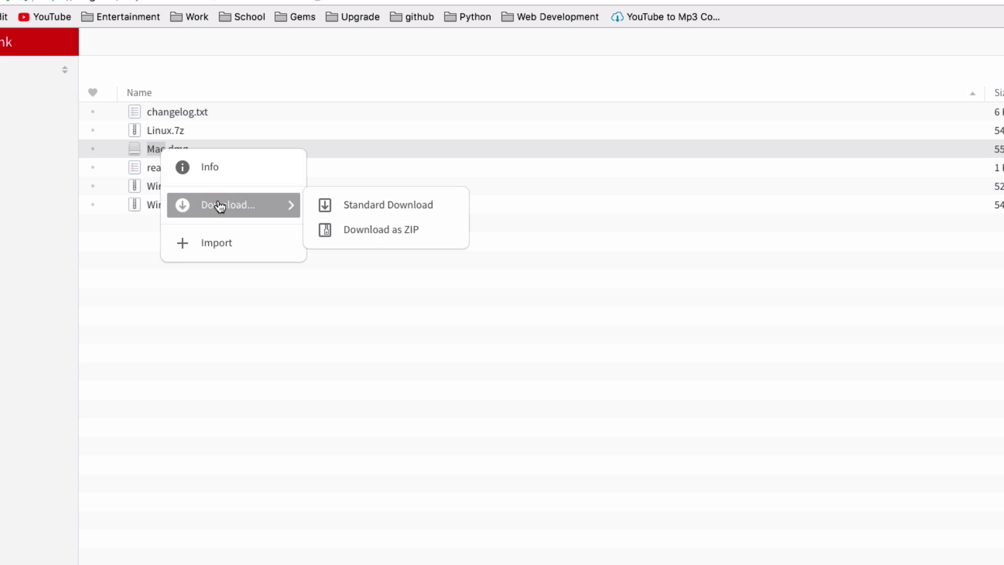
{"action": "left_click", "coordinate": [38, 213]}
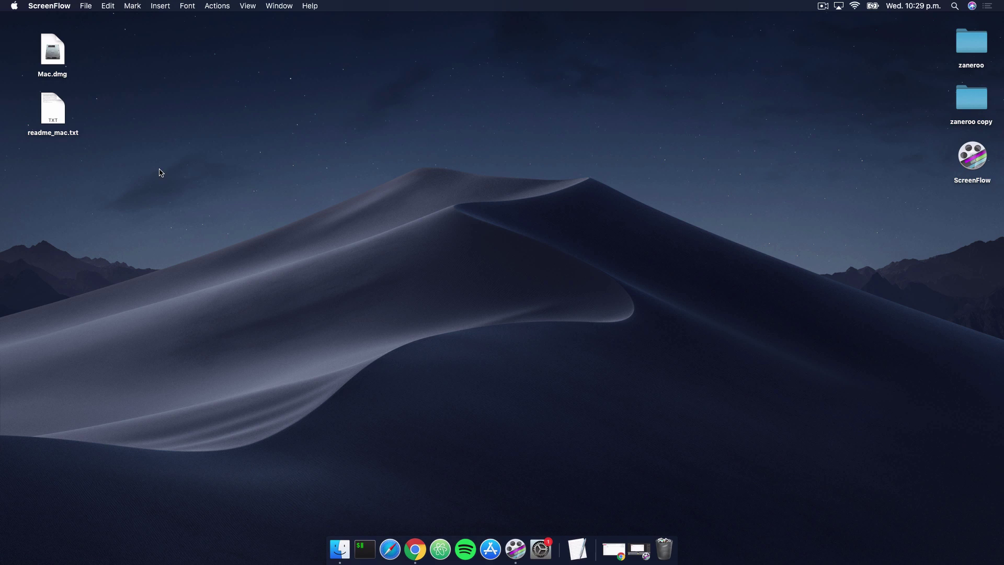
- Open the downloaded Mac.dmg disk image on the desktop
{"action": "left_click_drag", "start_coordinate": [107, 168], "coordinate": [37, 58]}
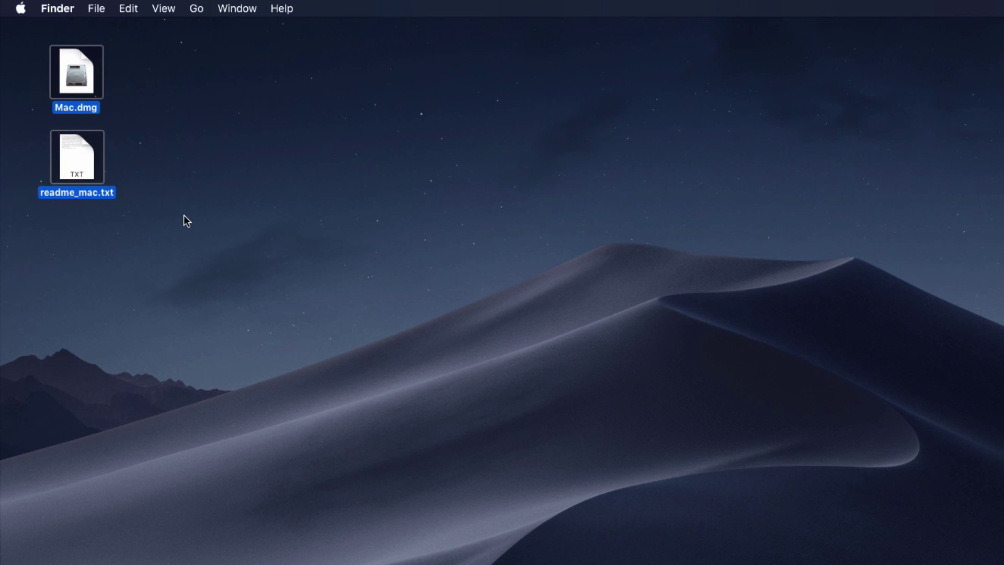
{"action": "left_click", "coordinate": [133, 216]}
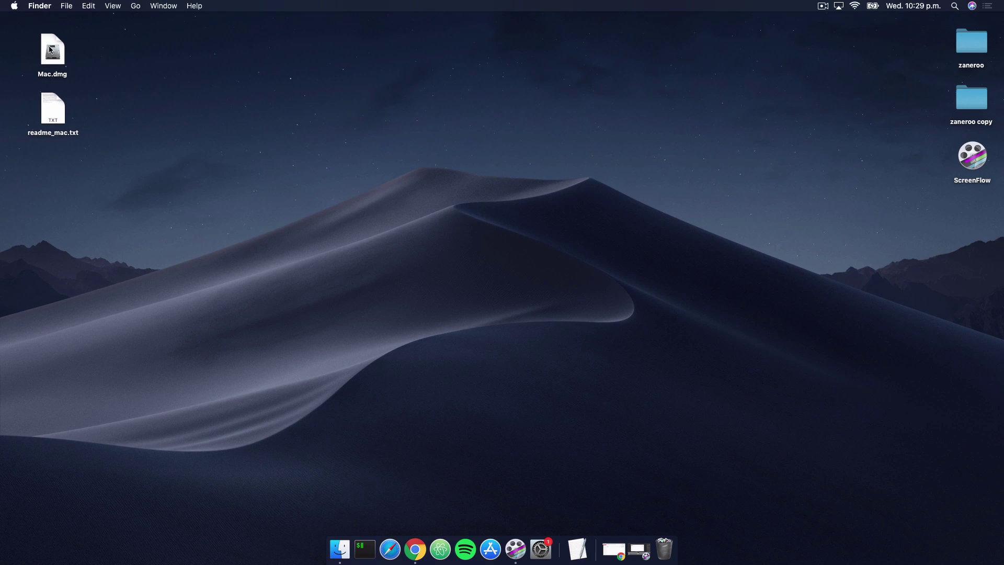
{"action": "double_click", "coordinate": [51, 53]}
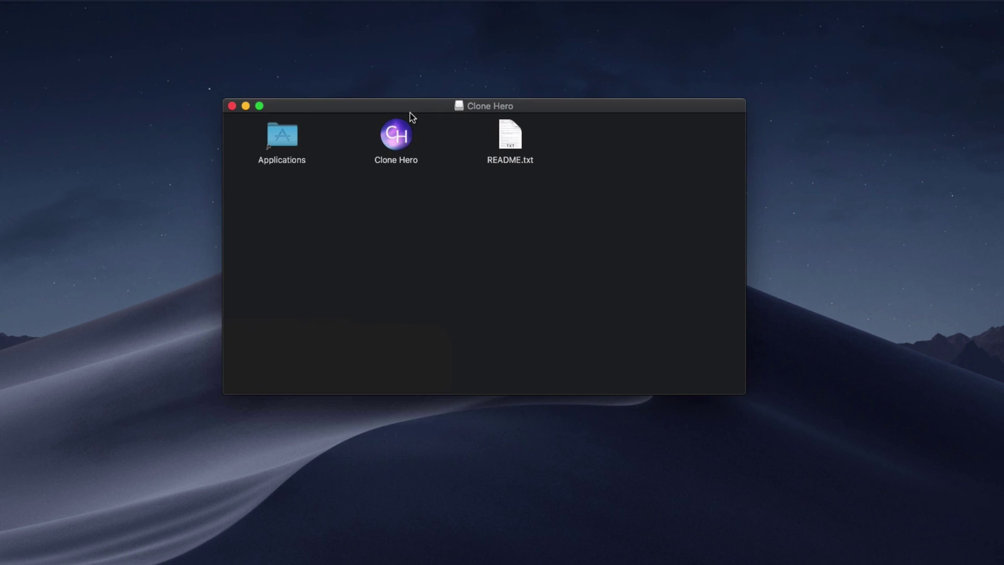
- Copy Clone Hero from the disk image into Applications, replacing the existing copy, and close the disk image window
{"action": "left_click_drag", "start_coordinate": [411, 113], "coordinate": [432, 113]}
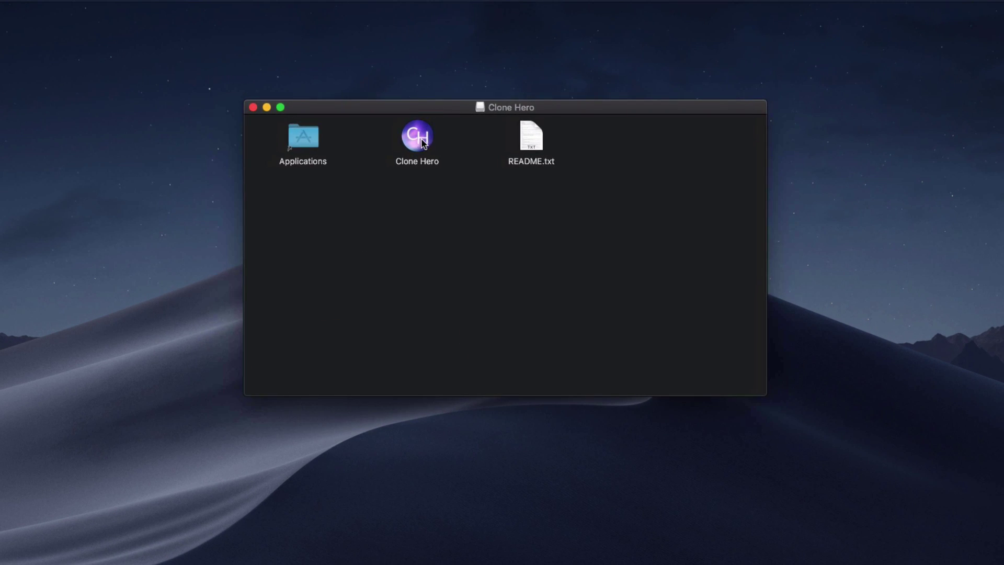
{"action": "left_click_drag", "start_coordinate": [418, 140], "coordinate": [307, 140]}
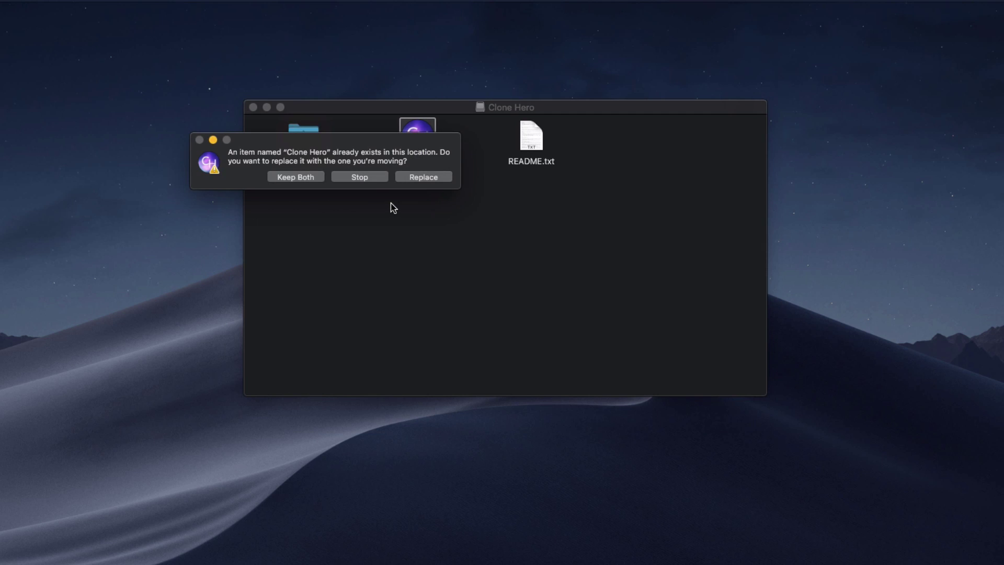
{"action": "left_click", "coordinate": [411, 179]}
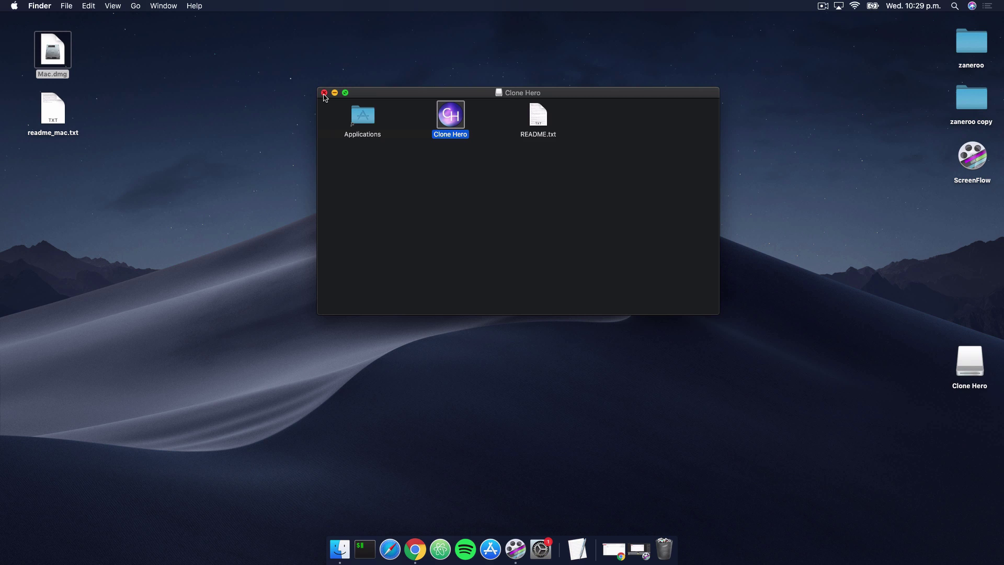
{"action": "left_click", "coordinate": [324, 93]}
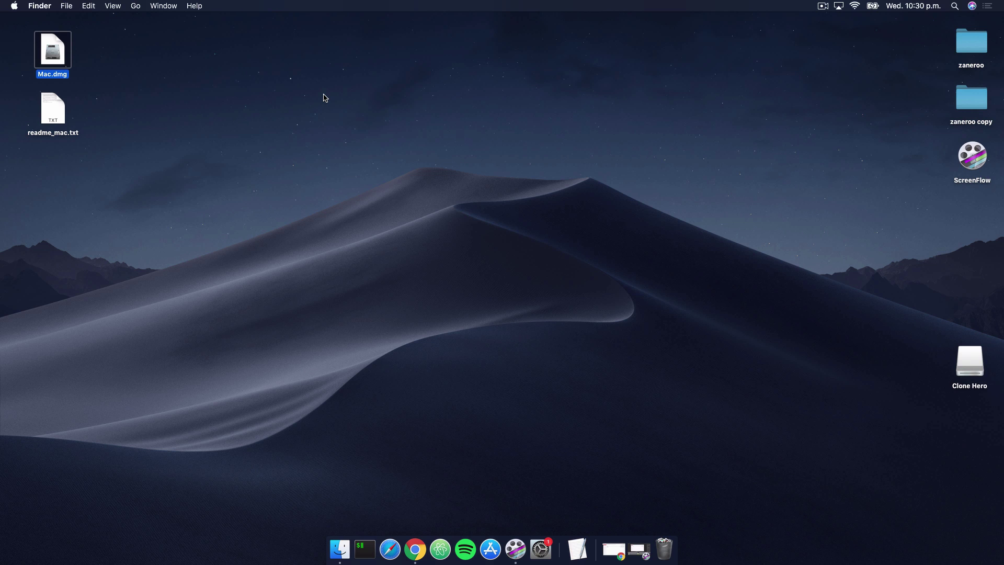
{"action": "key", "text": "super+space"}
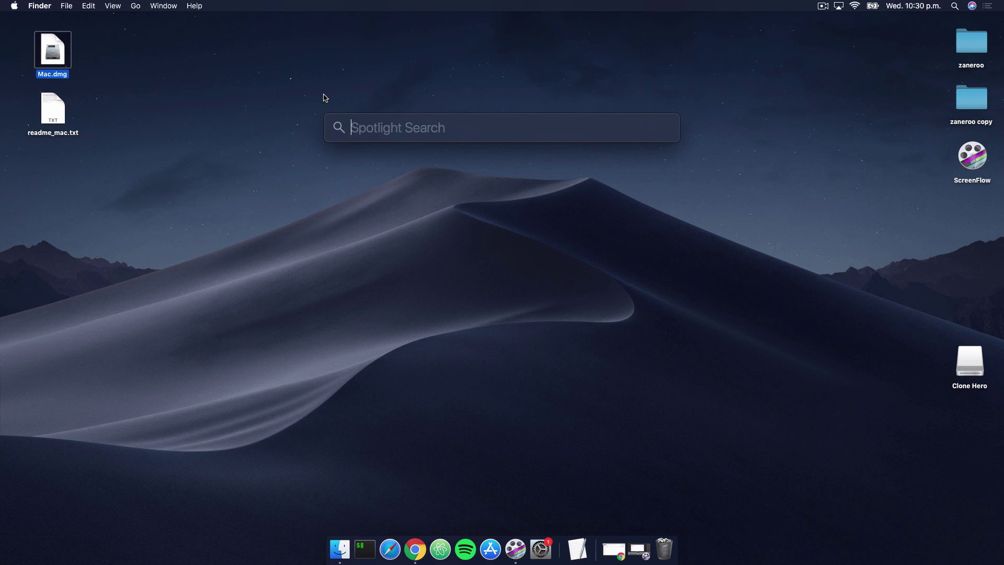
{"action": "type", "text": "clone her"}
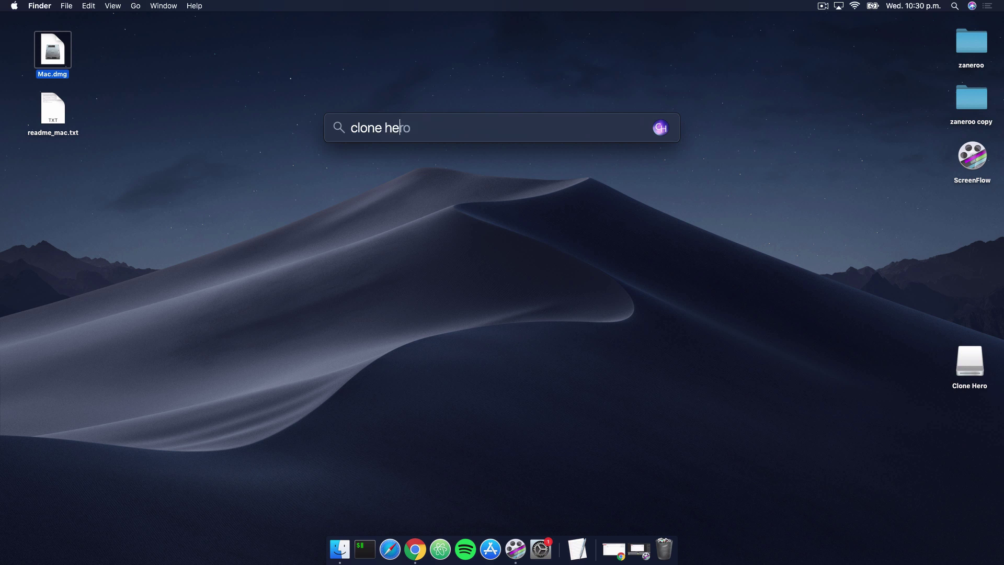
{"action": "left_click", "coordinate": [419, 86]}
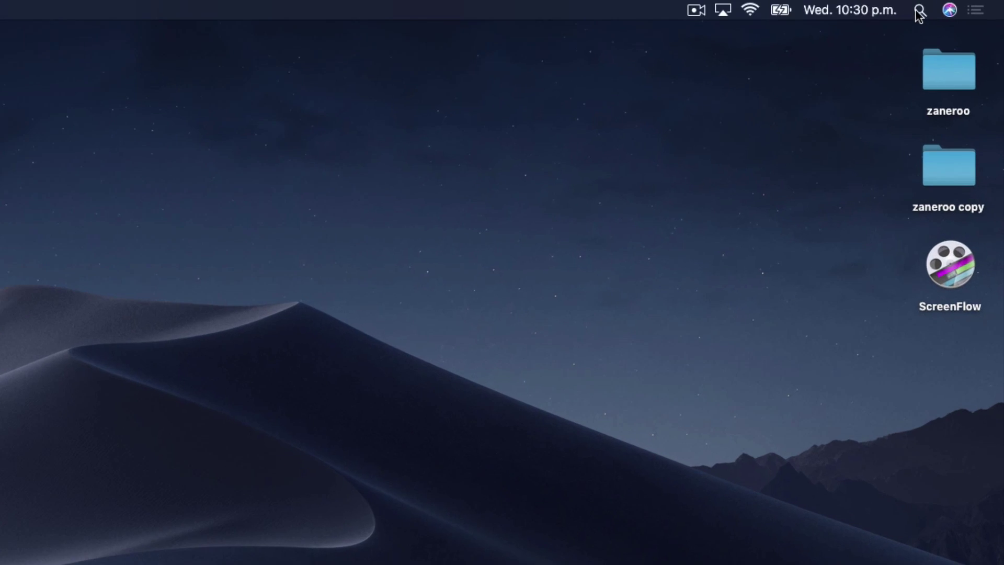
- Search the Mac for "clone hero" and launch the Clone Hero application
{"action": "left_click", "coordinate": [955, 7]}
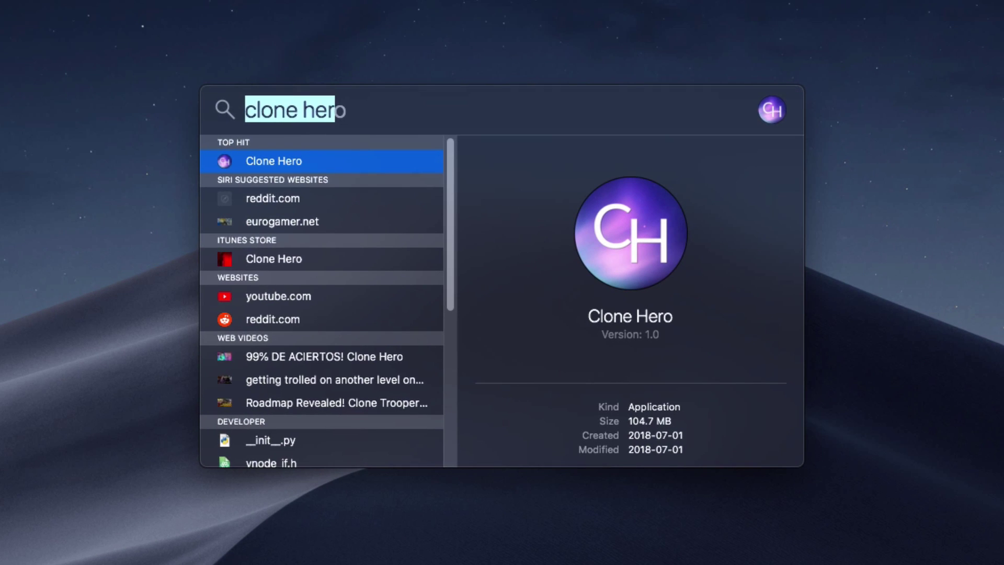
{"action": "type", "text": "clone hero"}
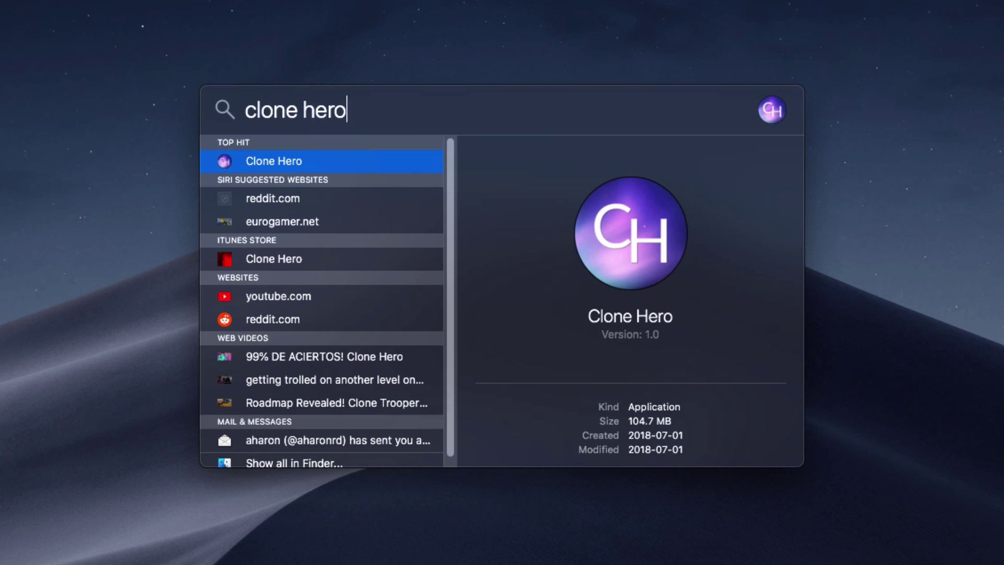
{"action": "key", "text": "Return"}
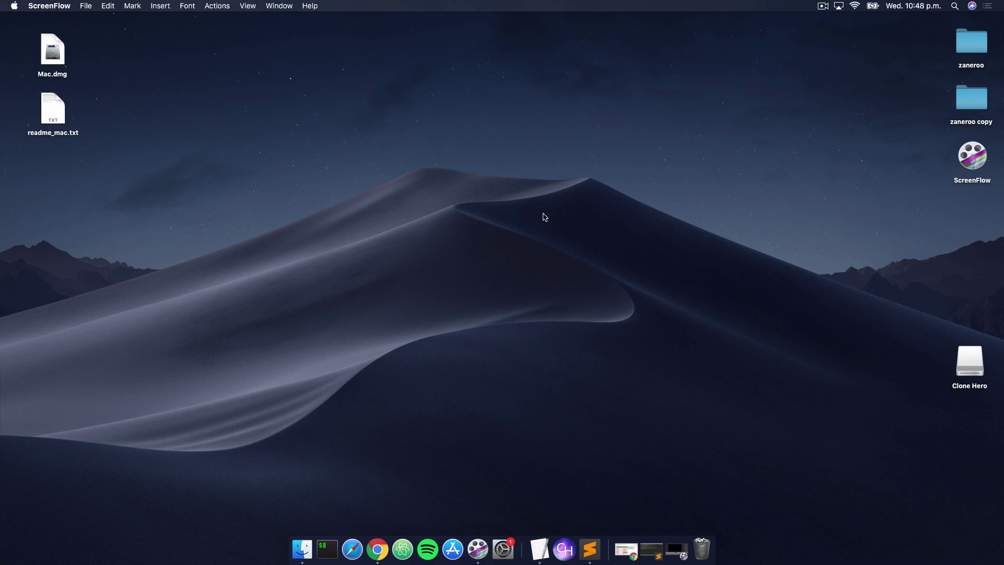
- Go to the folder ~/Library/Application Support/com.srylain.CloneHero in Finder
{"action": "left_click", "coordinate": [544, 217]}
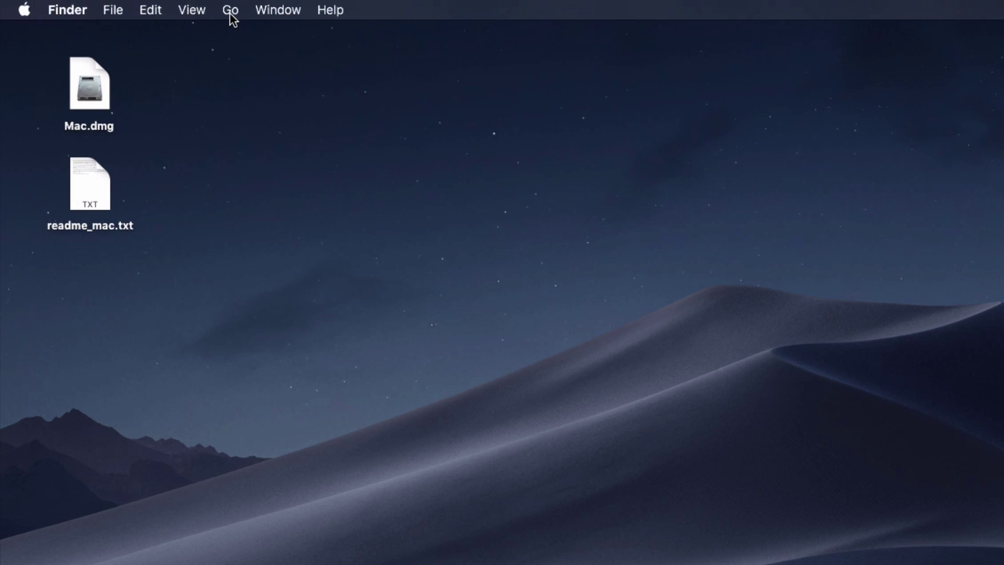
{"action": "left_click", "coordinate": [231, 12]}
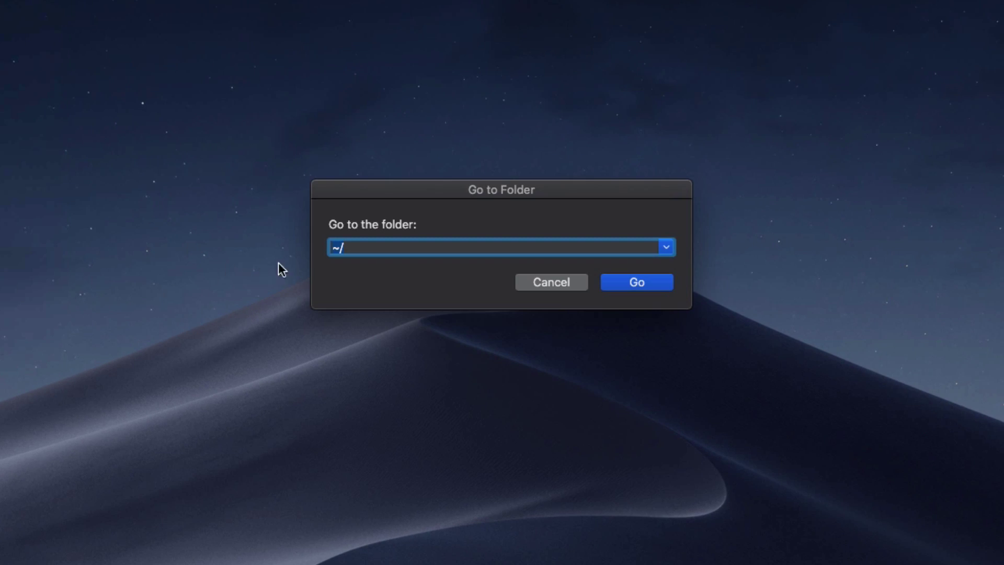
{"action": "left_click_drag", "start_coordinate": [417, 189], "coordinate": [425, 196]}
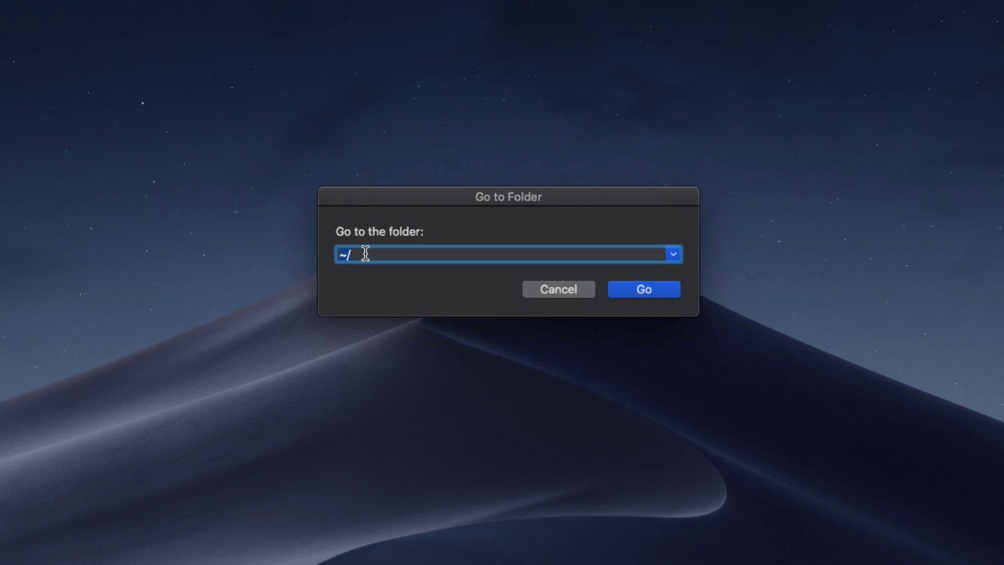
{"action": "type", "text": "~/Library/Application Support/com.srylain.CloneHero"}
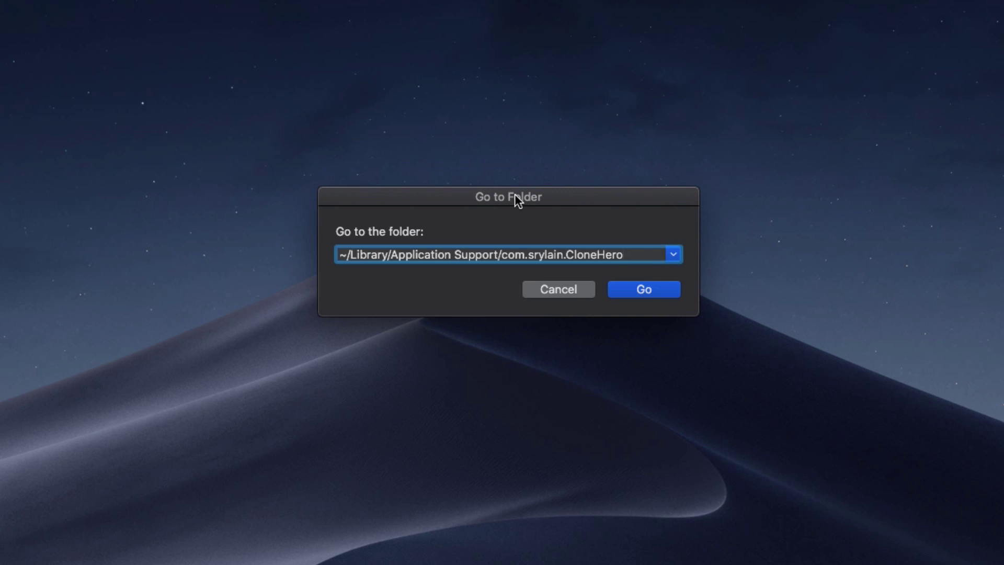
{"action": "left_click", "coordinate": [630, 289]}
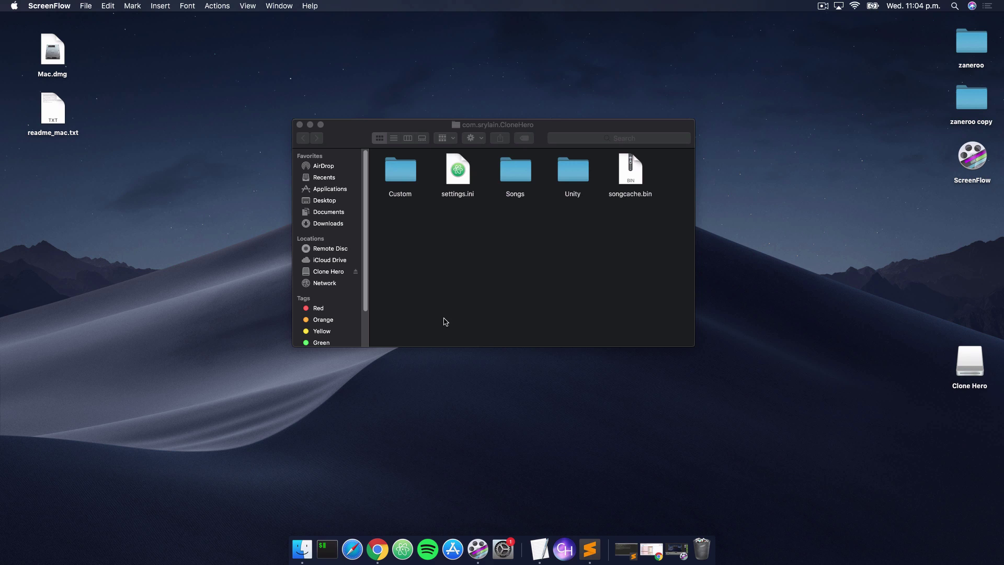
- Switch to Chrome and look over the Clone Hero songs master list and the Keka file archiver page
{"action": "left_click", "coordinate": [390, 543]}
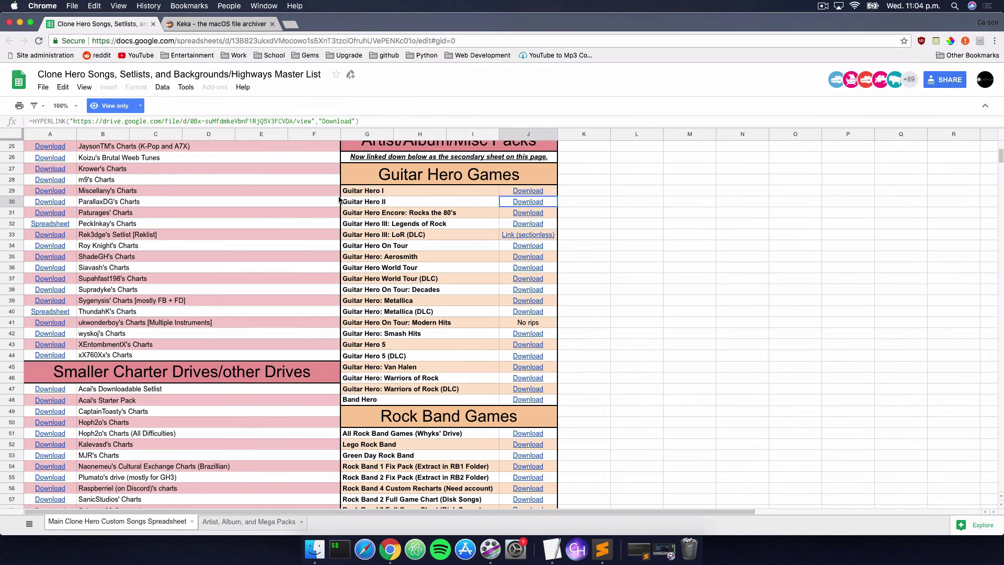
{"action": "scroll", "coordinate": [334, 196], "scroll_direction": "down", "scroll_amount": 5}
{"action": "scroll", "coordinate": [352, 204], "scroll_direction": "up", "scroll_amount": 3}
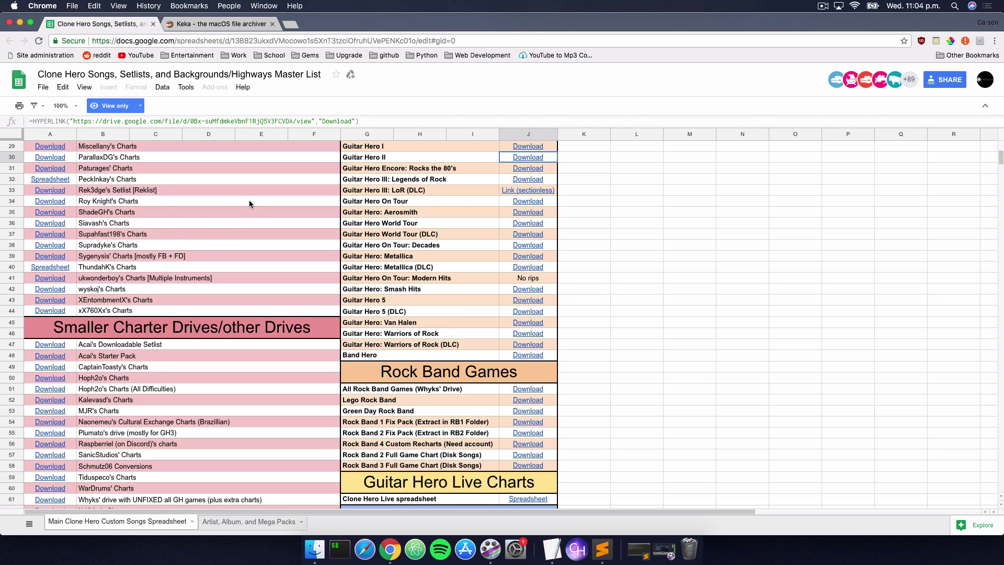
{"action": "left_click", "coordinate": [196, 25]}
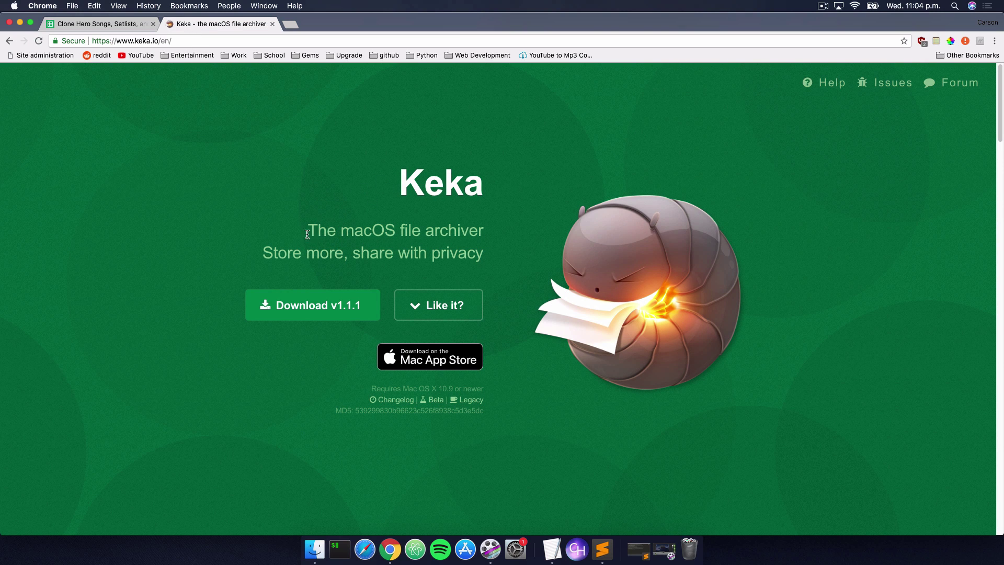
{"action": "left_click", "coordinate": [111, 24]}
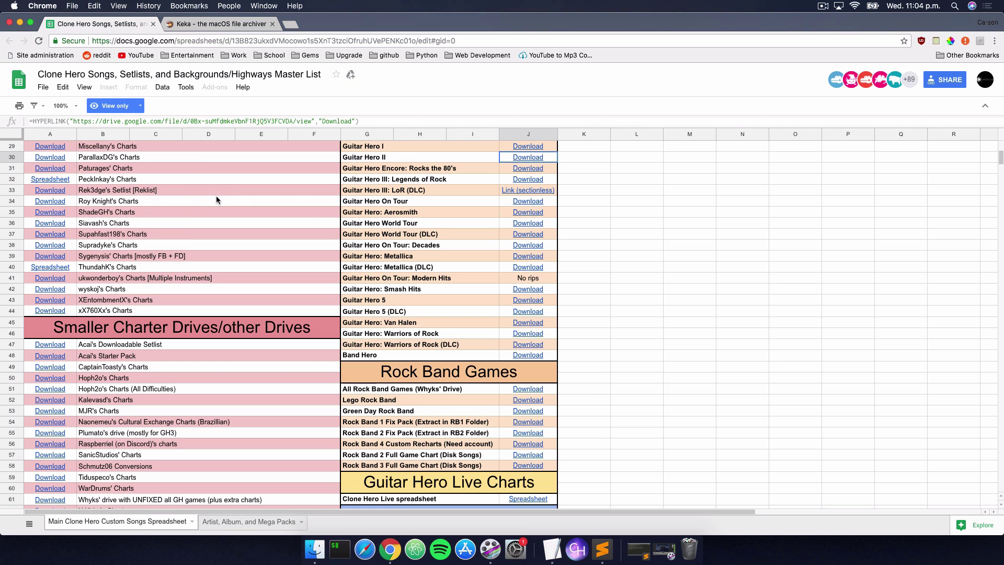
{"action": "left_click", "coordinate": [216, 27]}
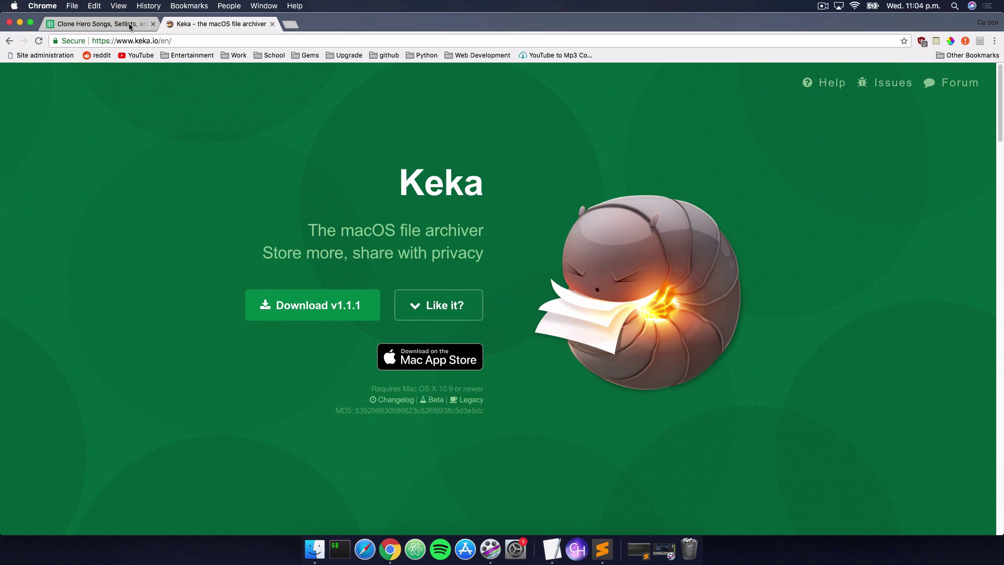
{"action": "left_click", "coordinate": [130, 26]}
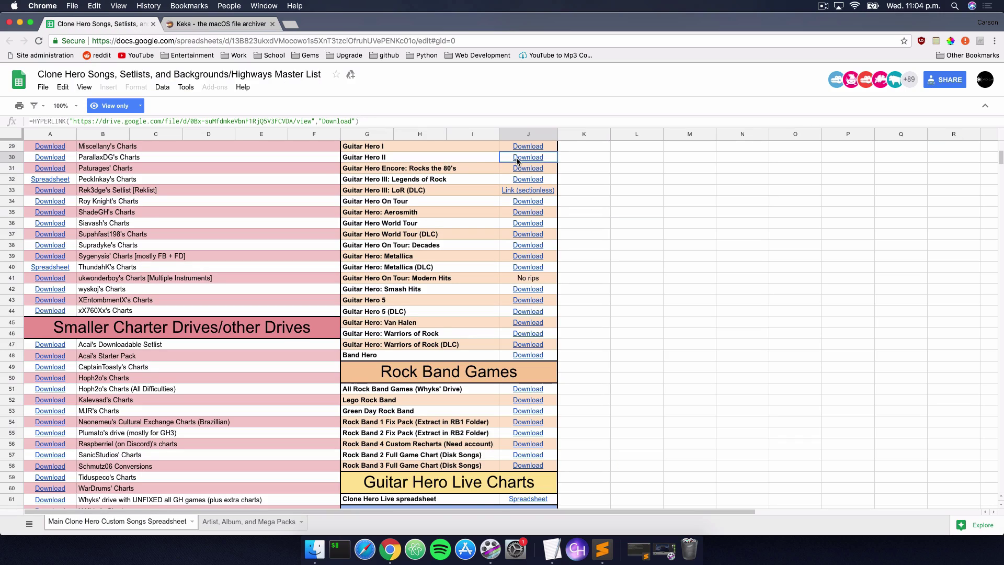
- Download Guitar Hero II.rar from the Guitar Hero Games section of the master list, proceeding without the virus scan
{"action": "scroll", "coordinate": [517, 161], "scroll_direction": "up", "scroll_amount": 3}
{"action": "left_click", "coordinate": [523, 246]}
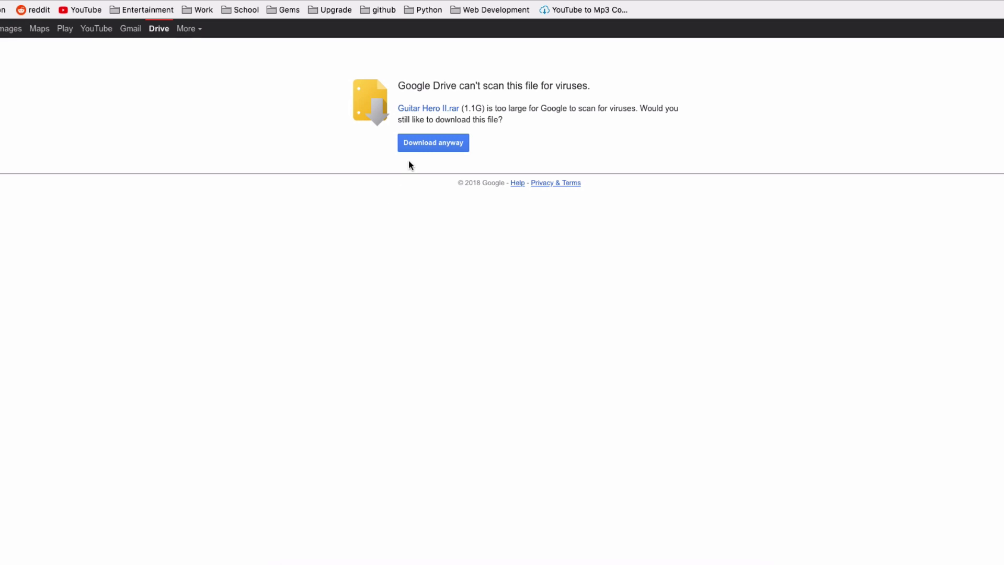
{"action": "left_click", "coordinate": [424, 149]}
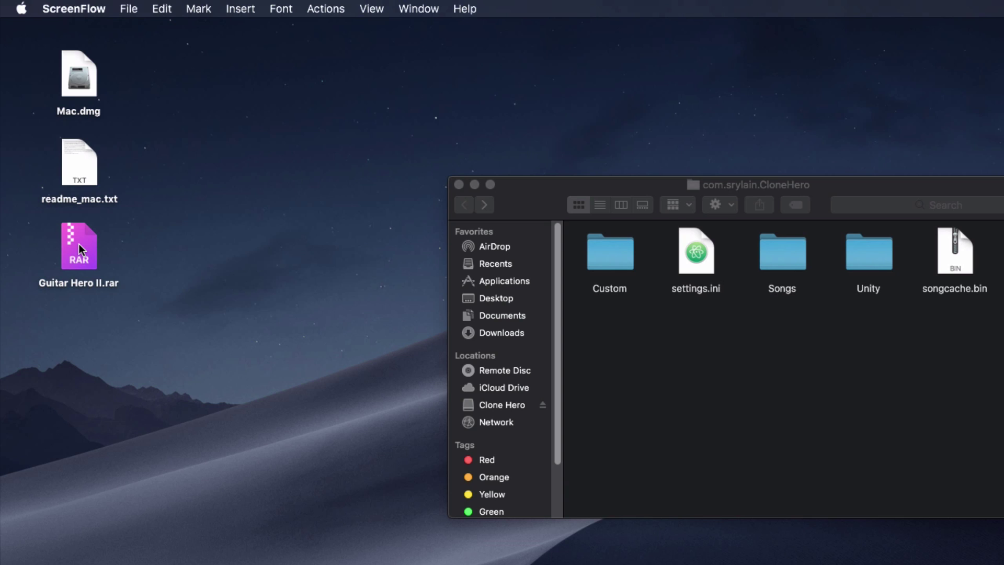
- Extract Guitar Hero II.rar on the desktop with Keka
{"action": "right_click", "coordinate": [80, 244]}
{"action": "mouse_move", "coordinate": [112, 268]}
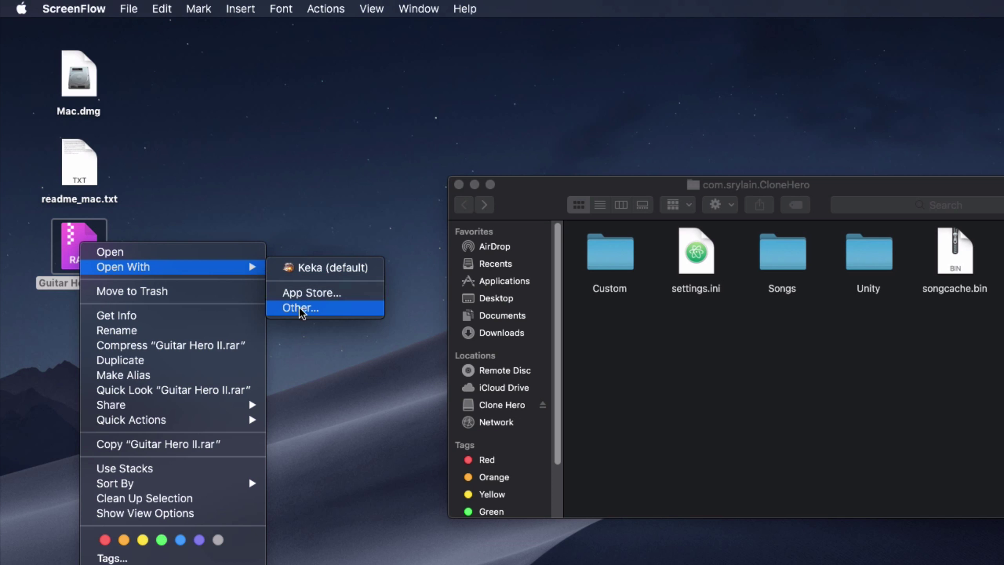
{"action": "left_click", "coordinate": [300, 267]}
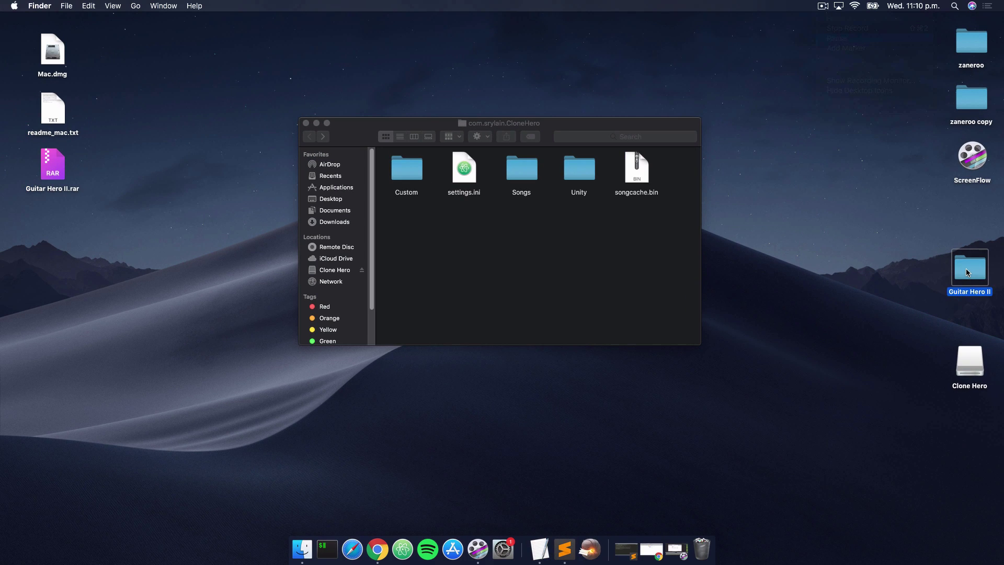
- Look through the song folders in the extracted Guitar Hero II folder and move that folder into Clone Hero's Songs folder
{"action": "double_click", "coordinate": [948, 252]}
{"action": "scroll", "coordinate": [561, 246], "scroll_direction": "down", "scroll_amount": 8}
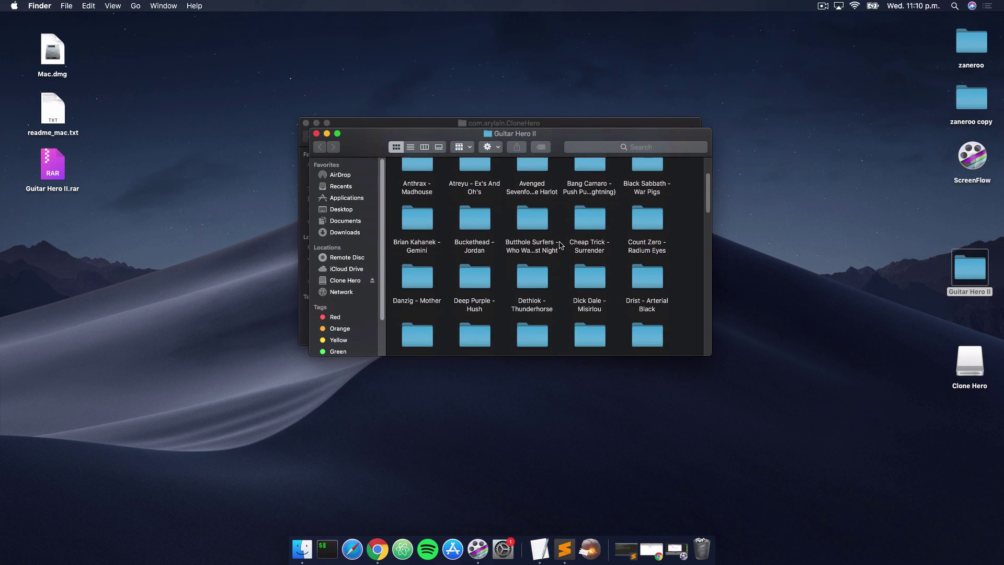
{"action": "scroll", "coordinate": [560, 245], "scroll_direction": "down", "scroll_amount": 3}
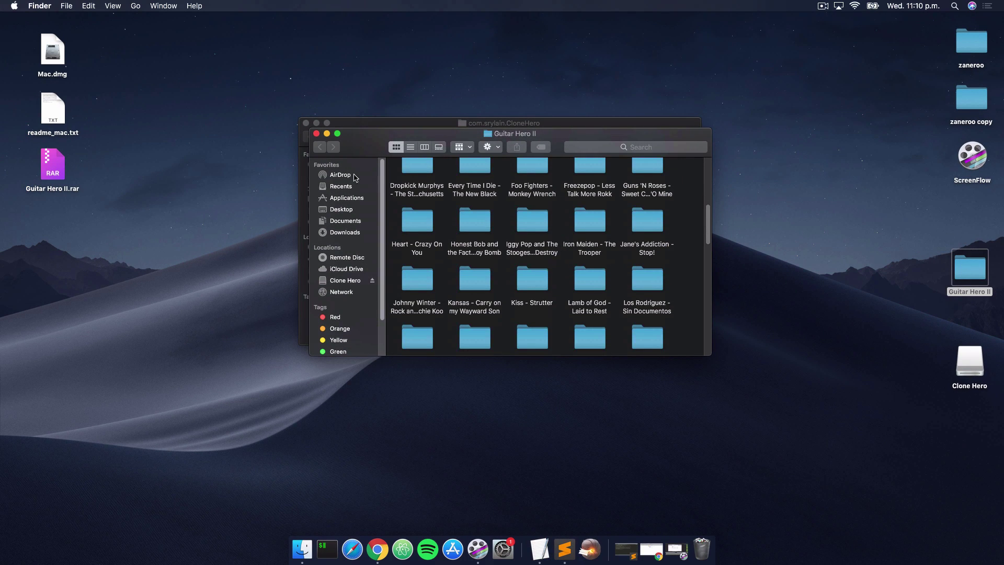
{"action": "left_click", "coordinate": [317, 135]}
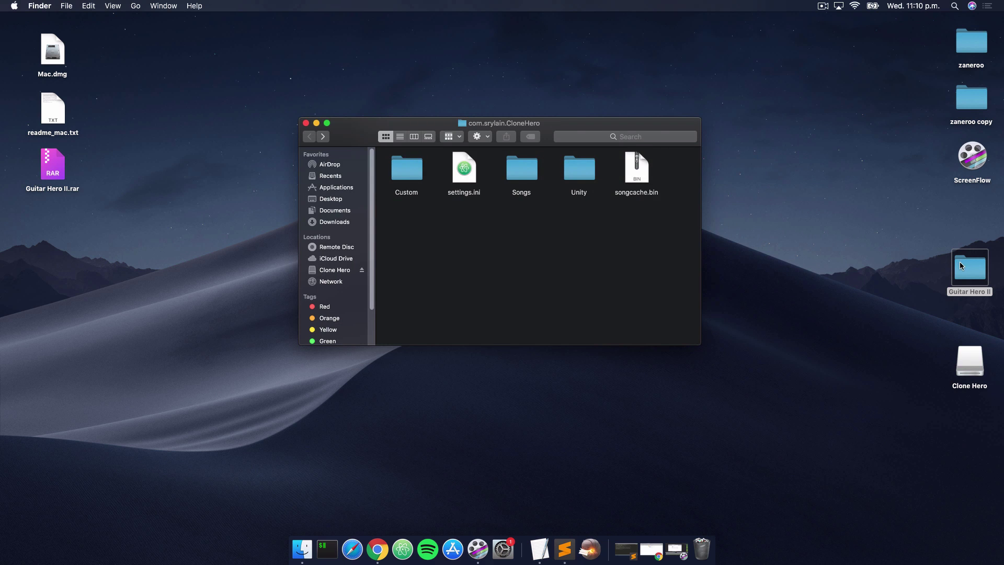
{"action": "left_click_drag", "start_coordinate": [959, 262], "coordinate": [525, 163]}
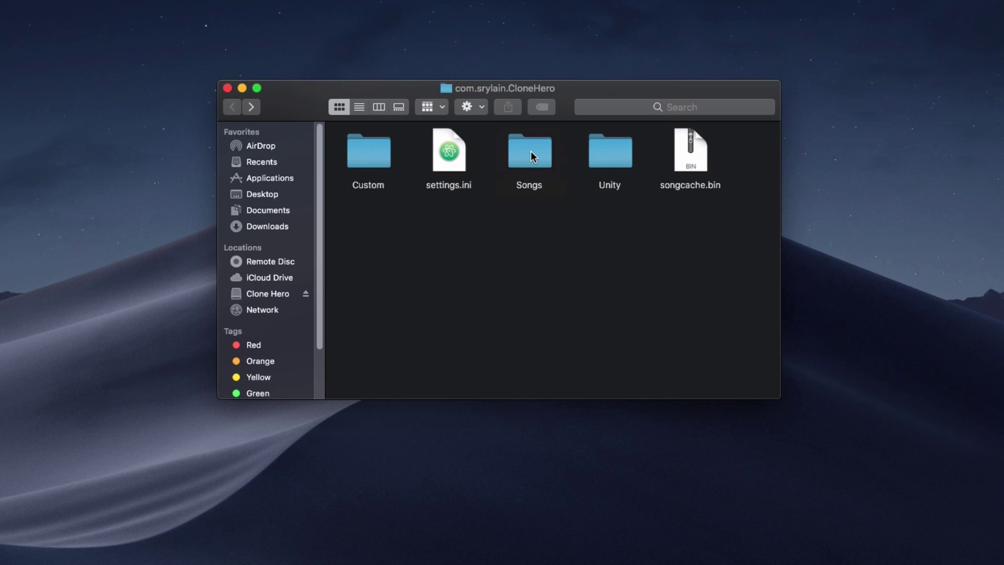
- Open the Songs folder, then switch to Sublime Text and read the Xbox 360 controllers note in readme_mac.txt
{"action": "double_click", "coordinate": [531, 151]}
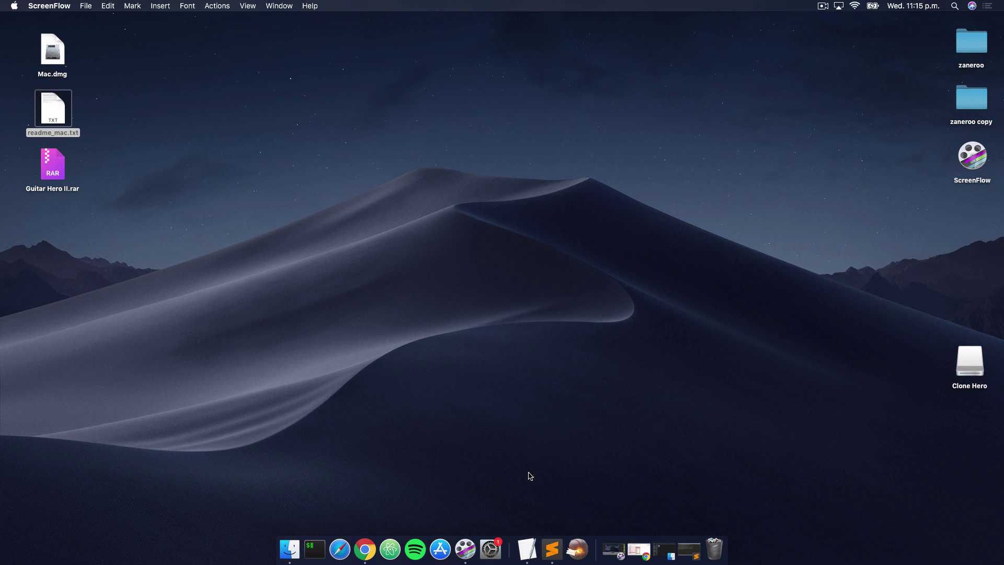
{"action": "left_click", "coordinate": [552, 549]}
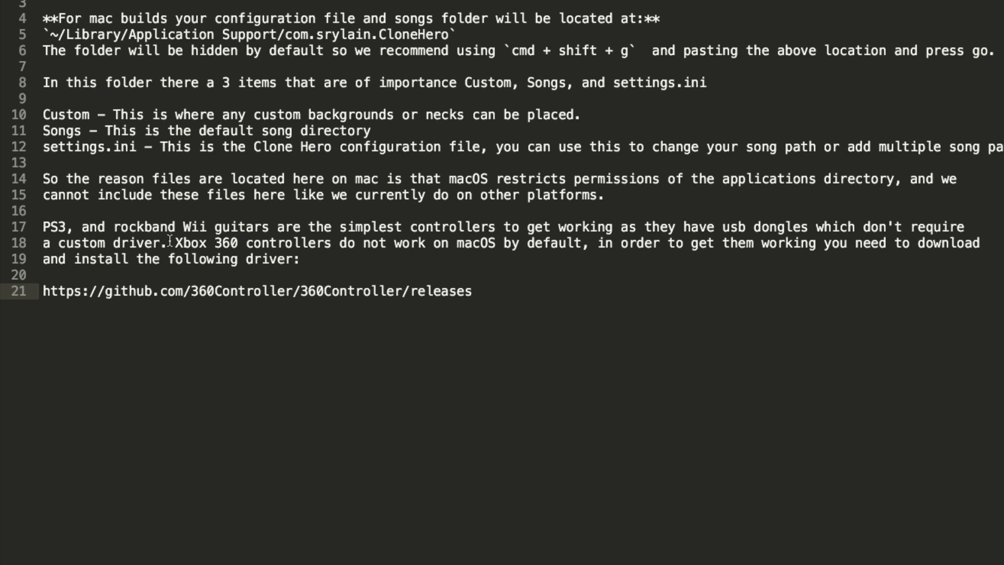
{"action": "left_click_drag", "start_coordinate": [175, 242], "coordinate": [331, 247]}
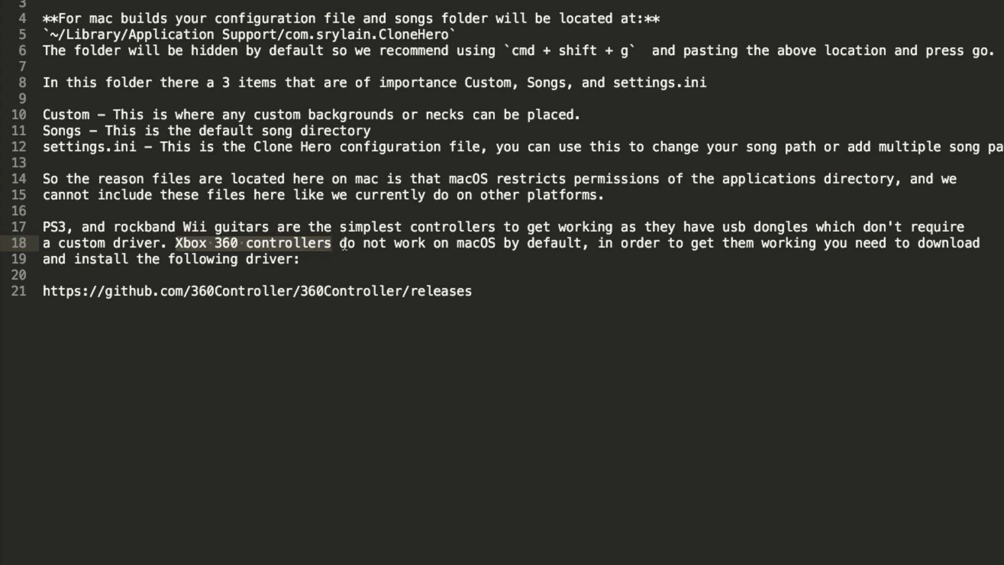
{"action": "left_click", "coordinate": [346, 244]}
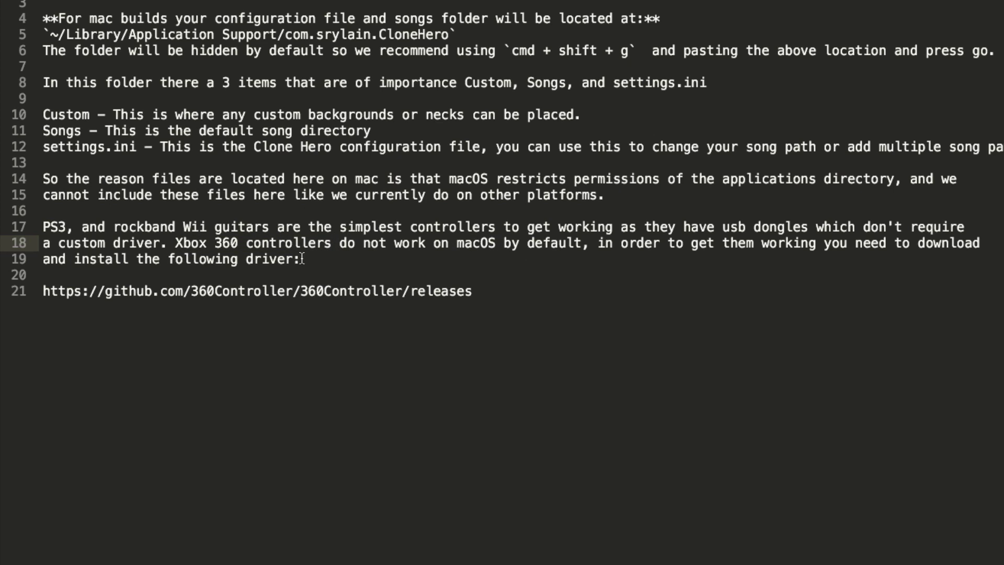
- Copy the 360Controller releases link from readme_mac.txt and open it in a new Chrome tab
{"action": "left_click_drag", "start_coordinate": [476, 286], "coordinate": [44, 291]}
{"action": "right_click", "coordinate": [57, 291]}
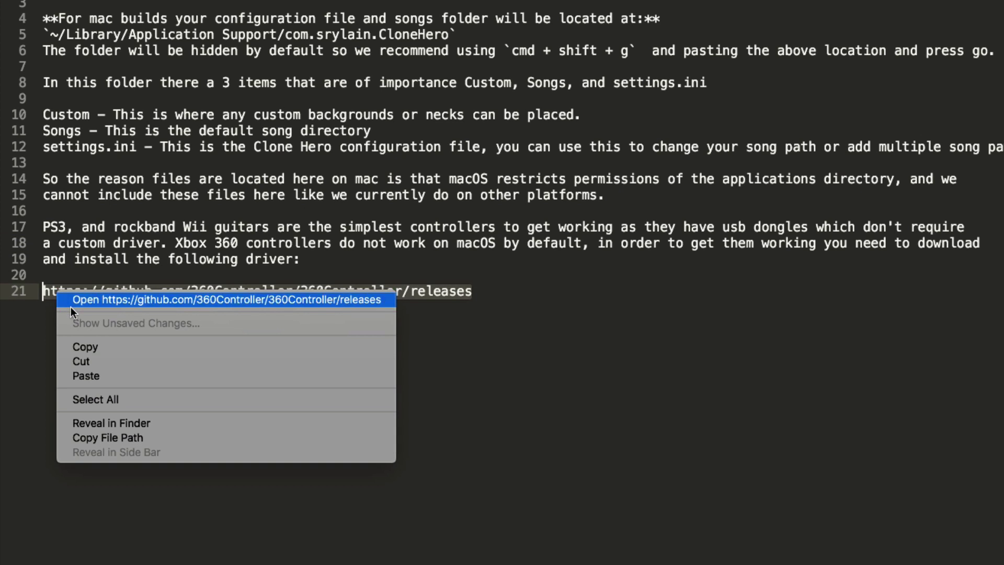
{"action": "left_click", "coordinate": [89, 346]}
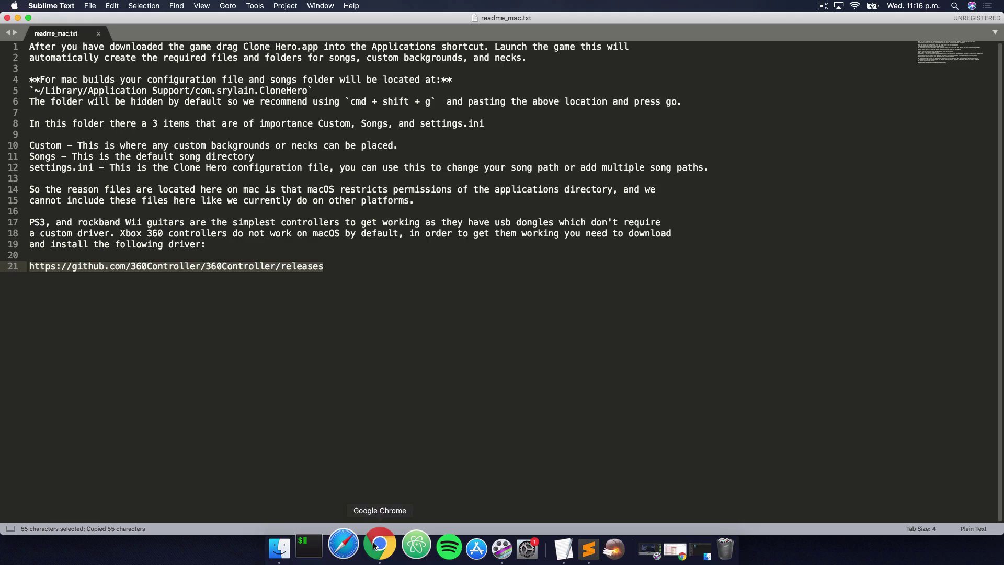
{"action": "left_click", "coordinate": [377, 534]}
{"action": "left_click", "coordinate": [172, 24]}
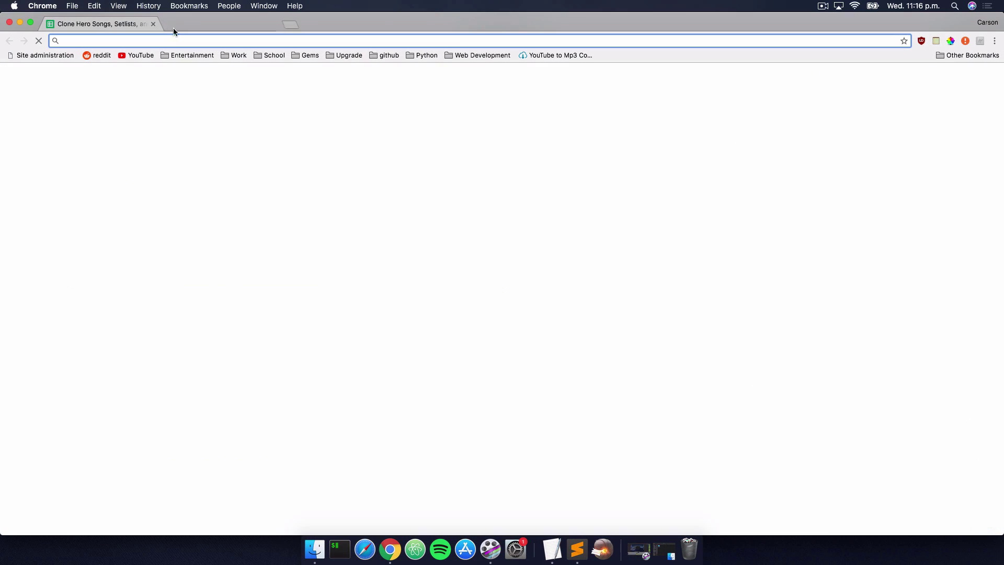
{"action": "right_click", "coordinate": [174, 39]}
{"action": "left_click", "coordinate": [192, 63]}
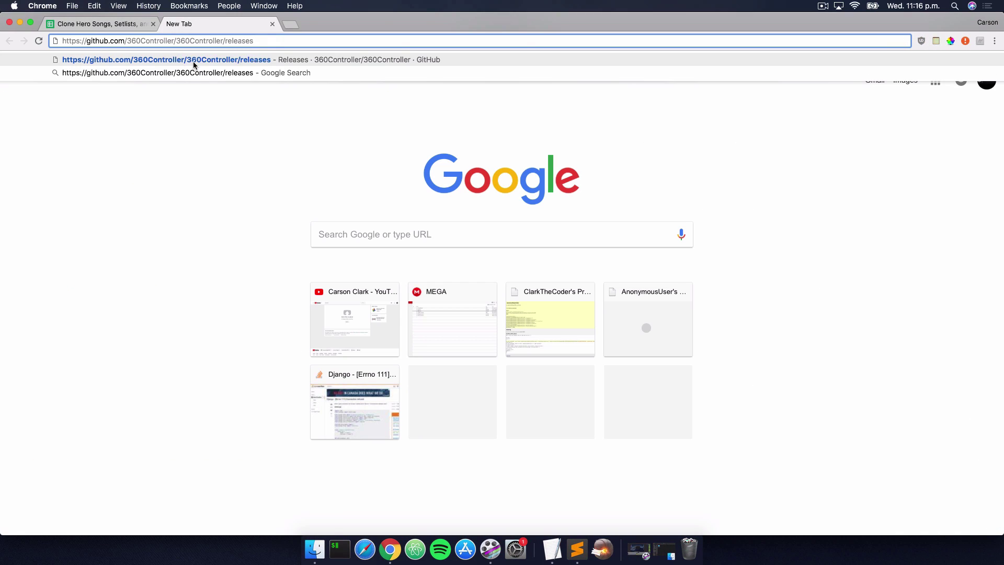
{"action": "key", "text": "Return"}
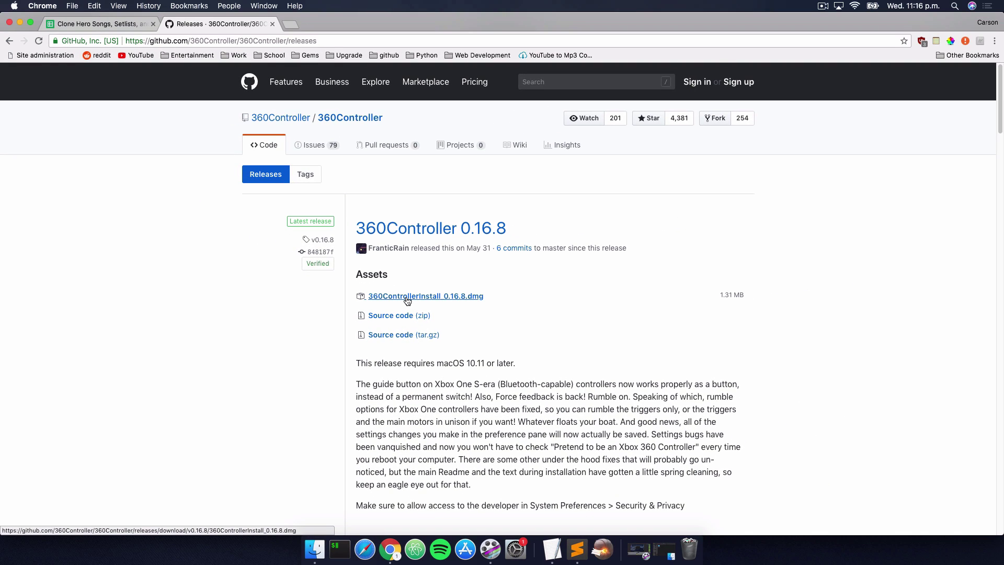
- Download 360ControllerInstall_0.16.8.dmg to the Desktop and open the disk image
{"action": "left_click", "coordinate": [360, 276]}
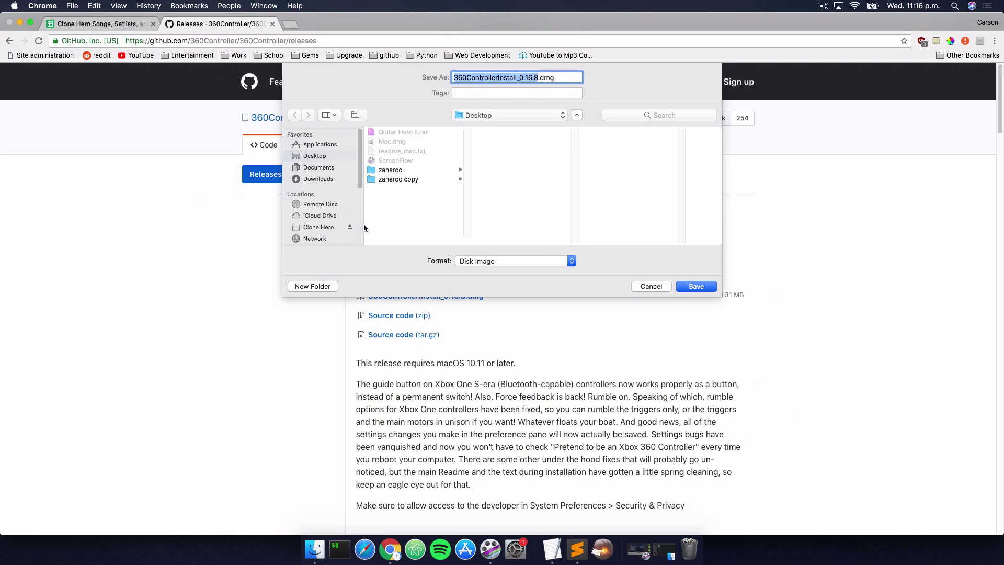
{"action": "left_click", "coordinate": [689, 288]}
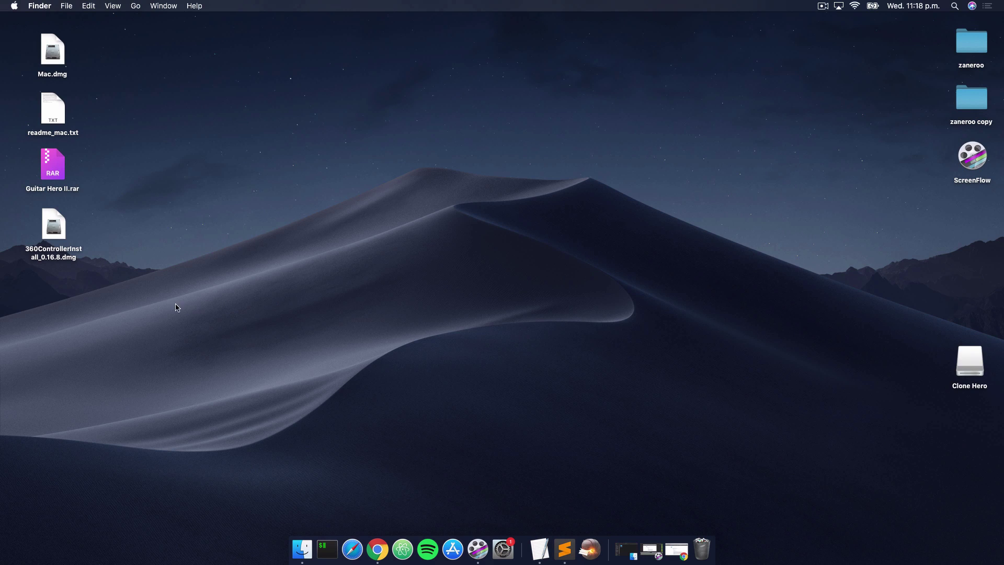
{"action": "left_click_drag", "start_coordinate": [105, 292], "coordinate": [31, 215]}
{"action": "left_click", "coordinate": [103, 247]}
{"action": "left_click", "coordinate": [54, 230]}
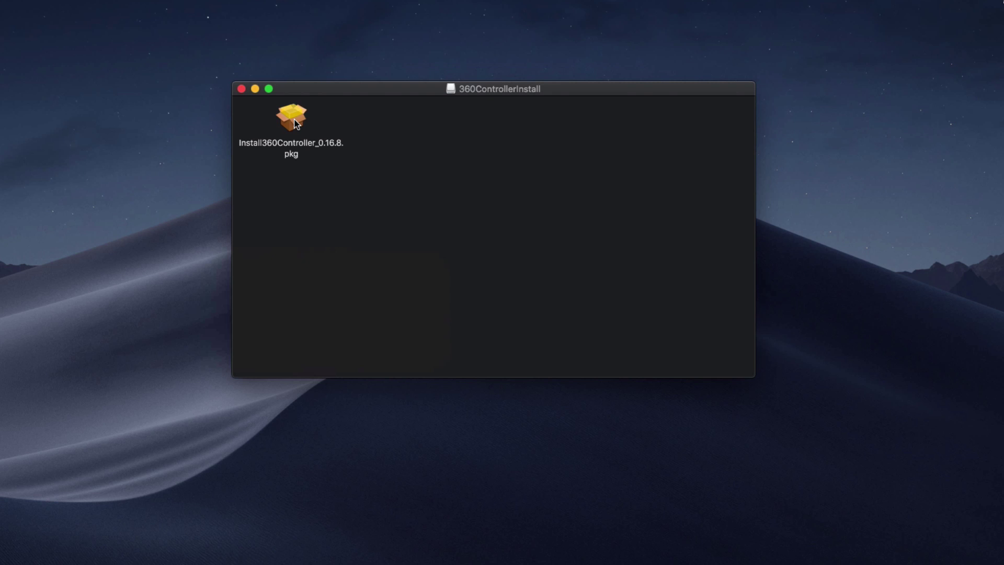
- Launch Install360Controller_0.16.8.pkg, proceed past the introduction and read-me, and agree to the software license
{"action": "double_click", "coordinate": [296, 123]}
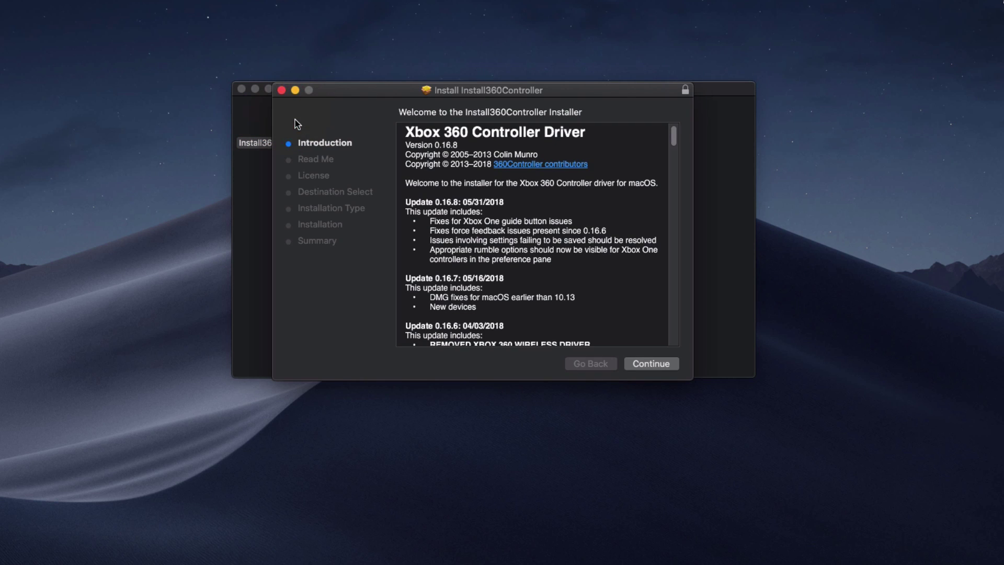
{"action": "left_click", "coordinate": [643, 365]}
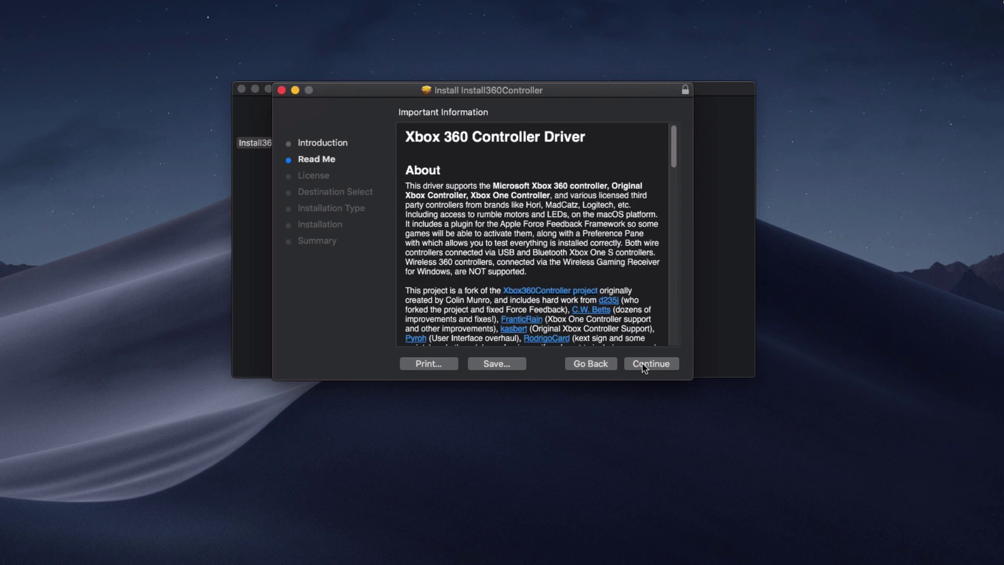
{"action": "left_click", "coordinate": [644, 366]}
{"action": "left_click", "coordinate": [644, 367]}
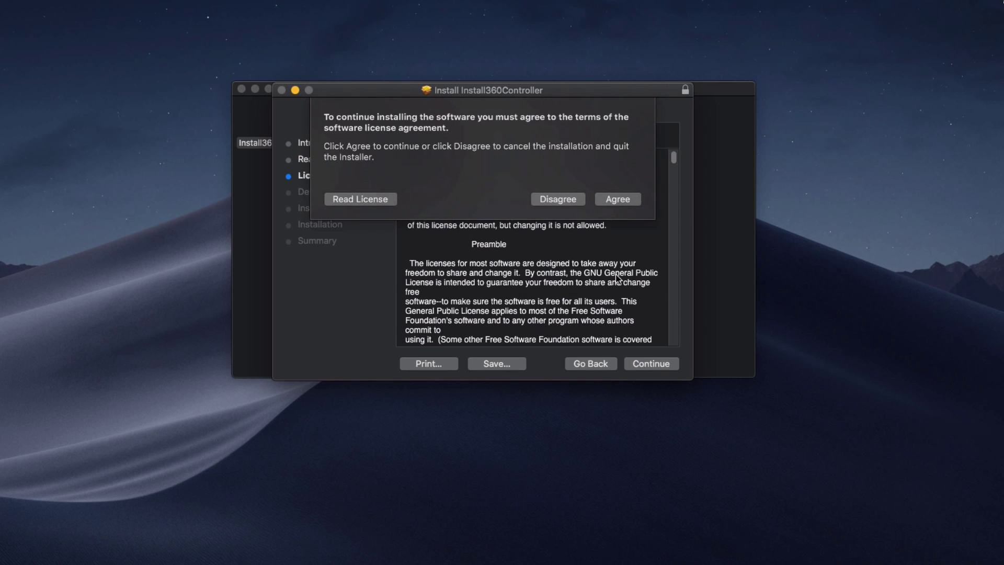
{"action": "left_click", "coordinate": [623, 204]}
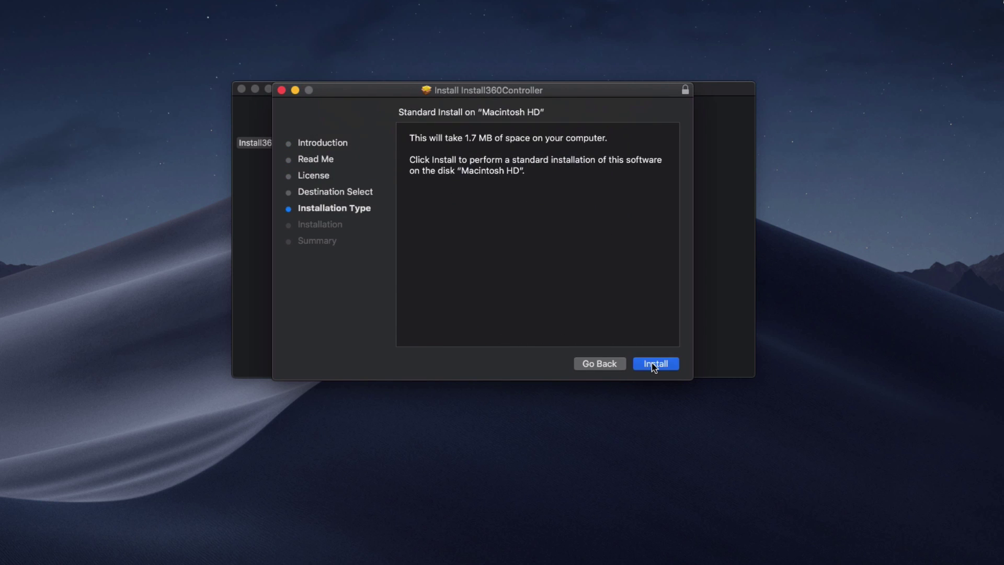
- Start the standard install on Macintosh HD, authorize it with the account password, and continue despite the required restart
{"action": "left_click", "coordinate": [650, 364]}
{"action": "type", "text": "********"}
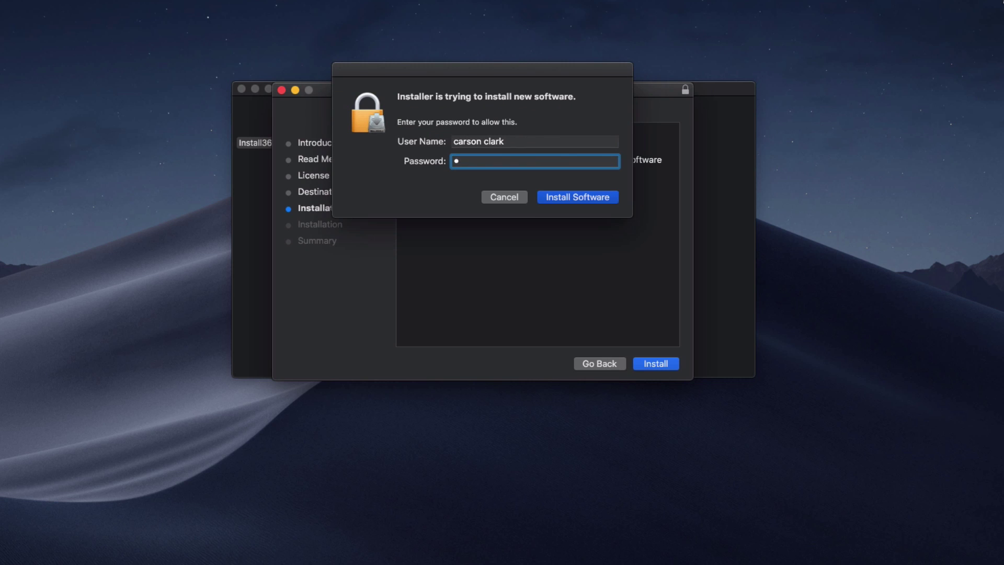
{"action": "key", "text": "Return"}
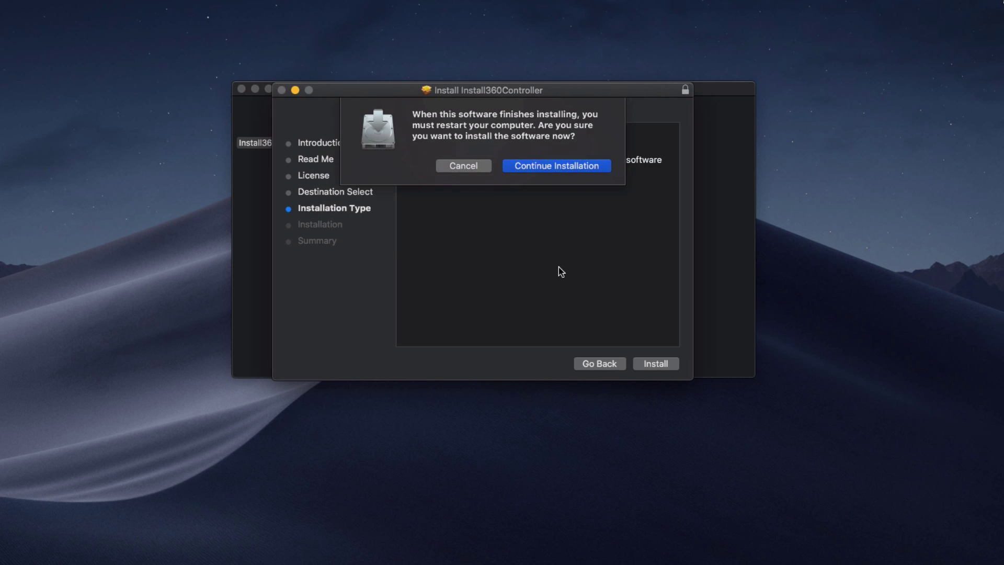
{"action": "left_click", "coordinate": [562, 168]}
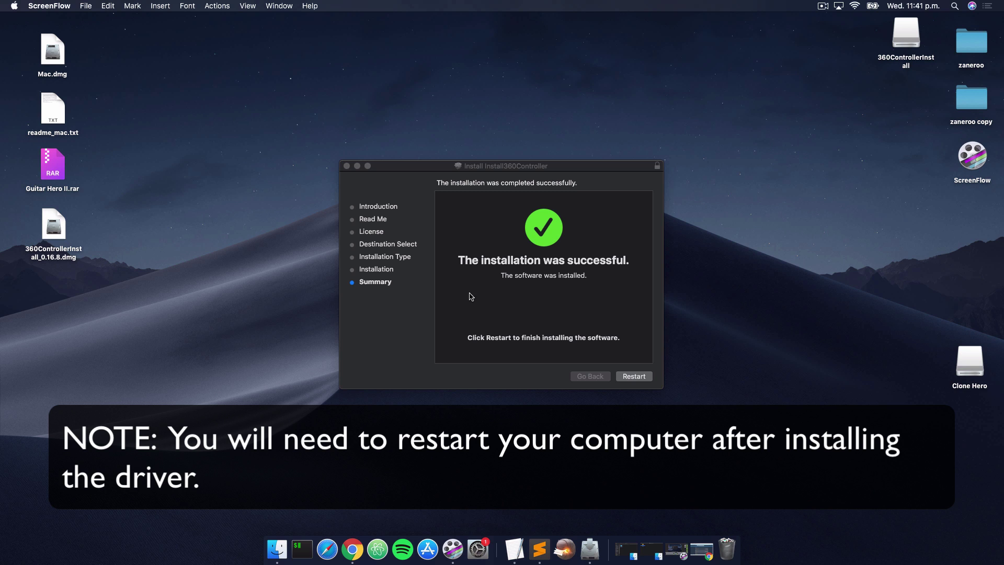
- Switch to Chrome and look at the Amazon page for the Xbox 360 Wireless Gaming Receiver for Windows
{"action": "left_click", "coordinate": [352, 550]}
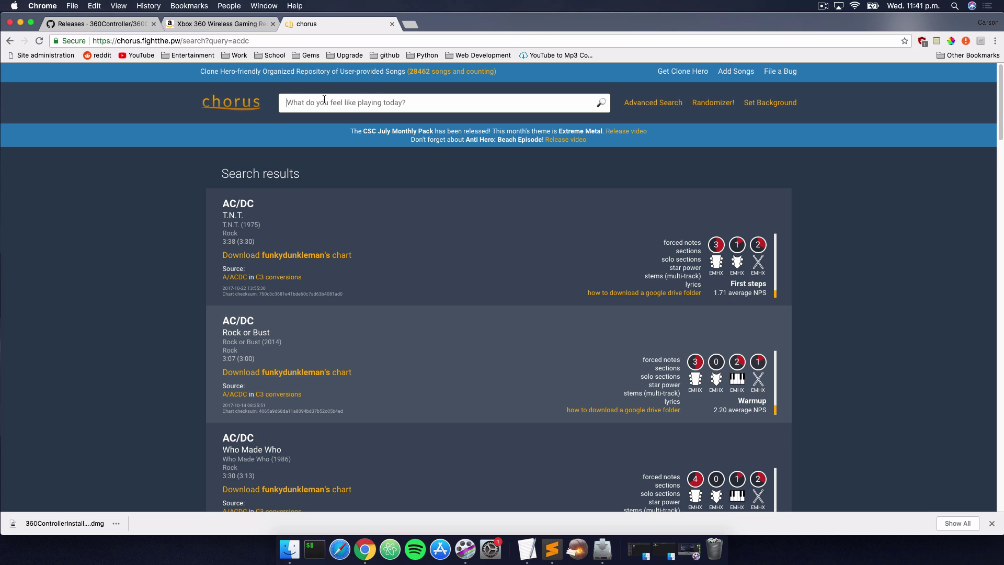
{"action": "left_click", "coordinate": [222, 25]}
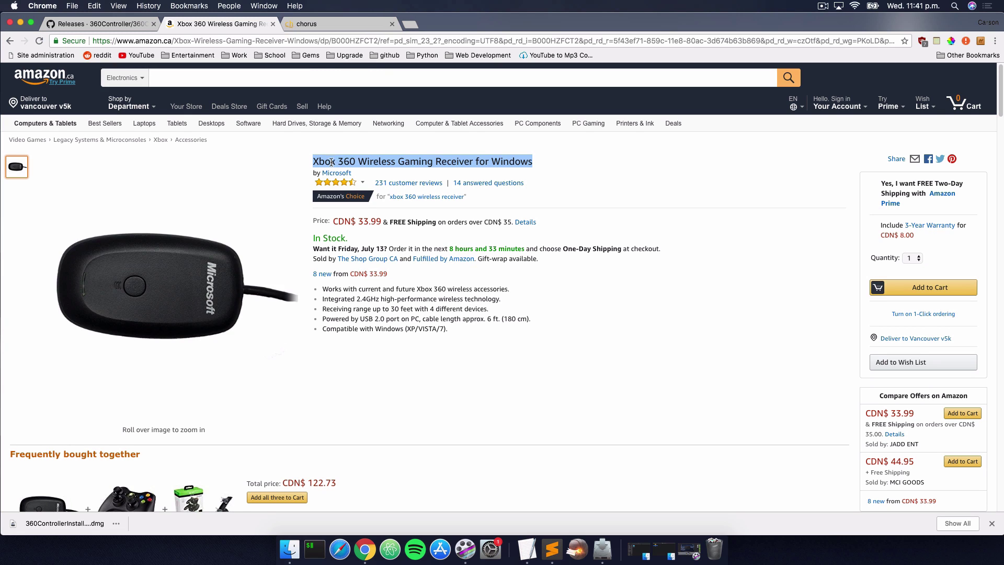